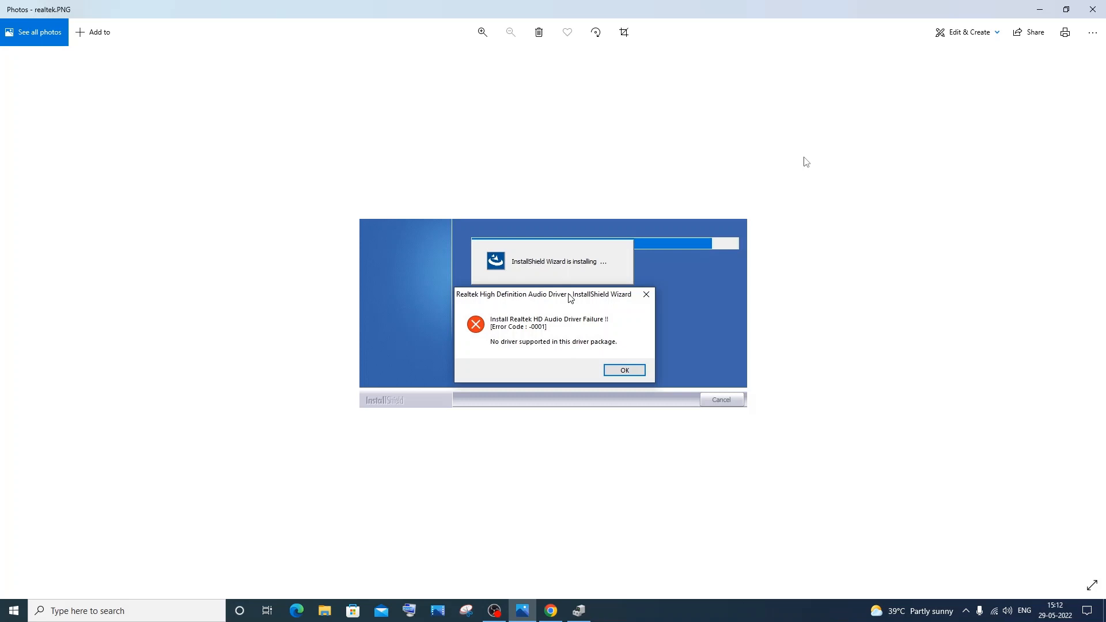
Step: Bring Device Manager forward and expand the System devices category
left_click(579, 610)
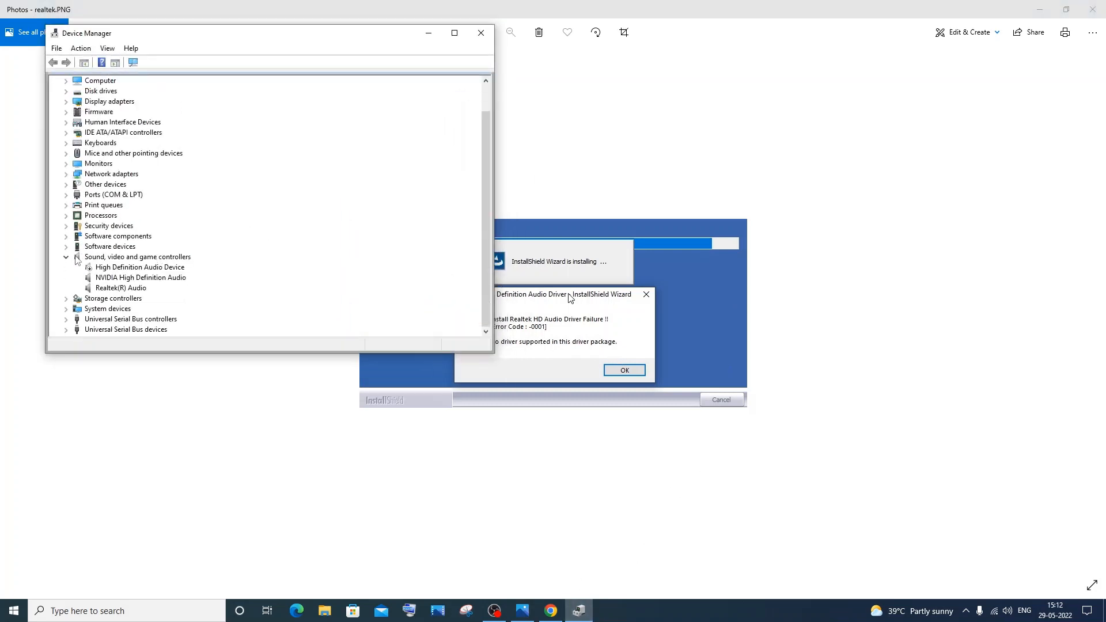
left_click(67, 308)
scroll(187, 157, "down", 3)
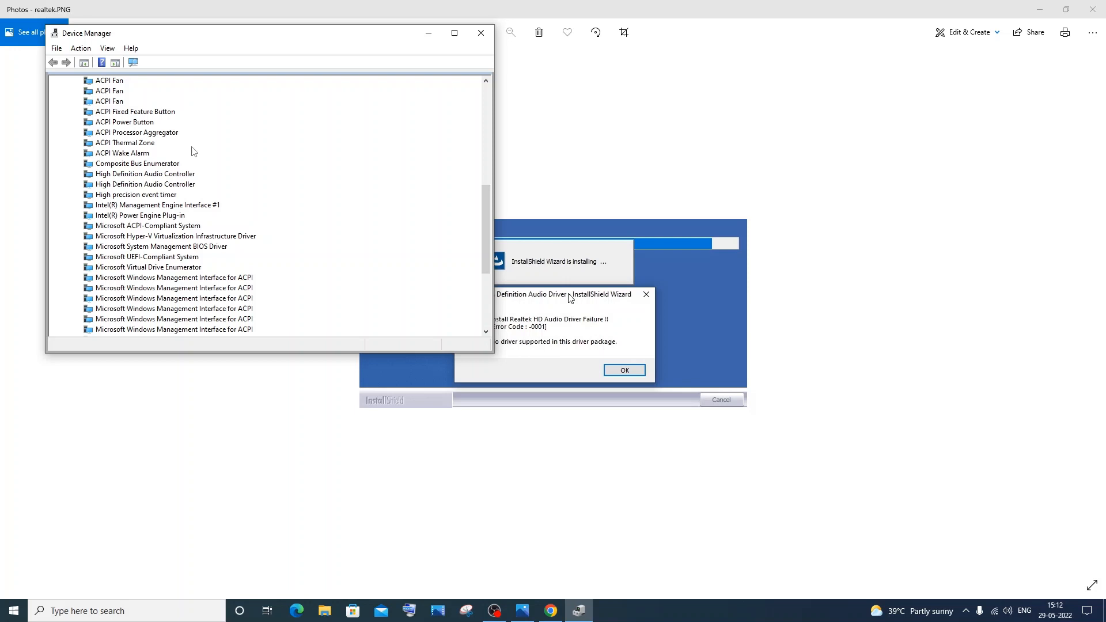
scroll(193, 152, "down", 3)
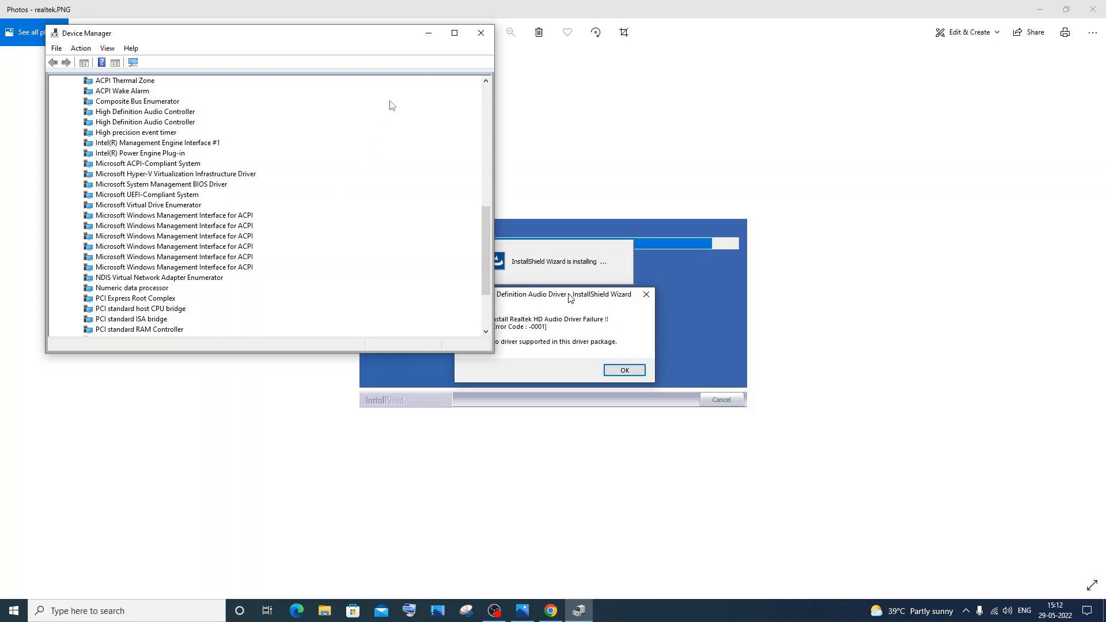
Step: Minimize Device Manager, switch to Chrome's new tab and search Google for 'asus drivers'
left_click(427, 33)
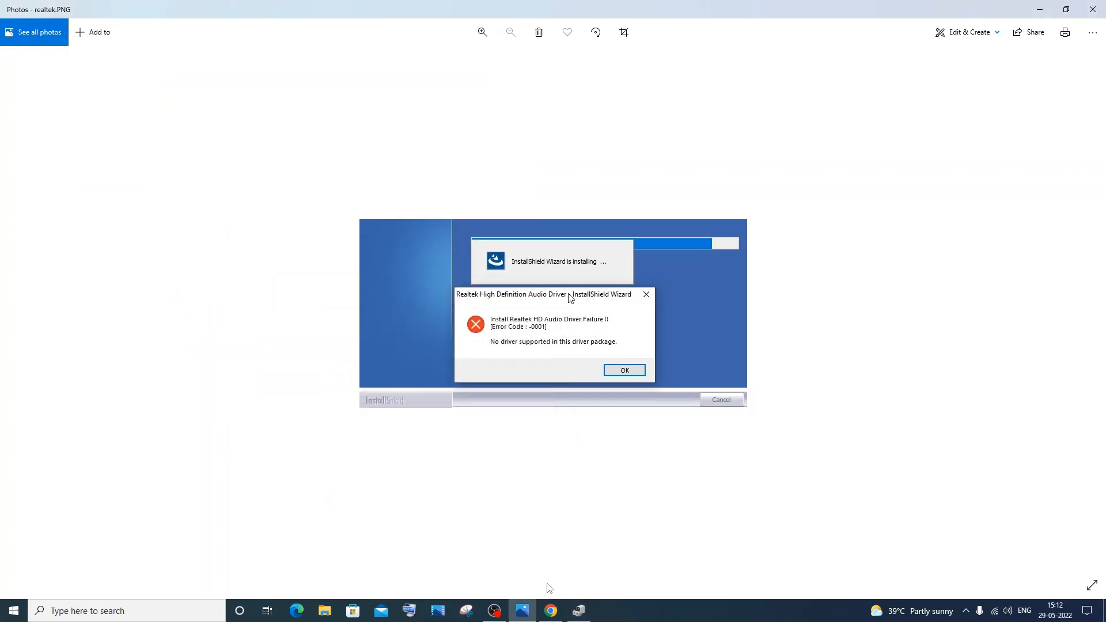
left_click(550, 611)
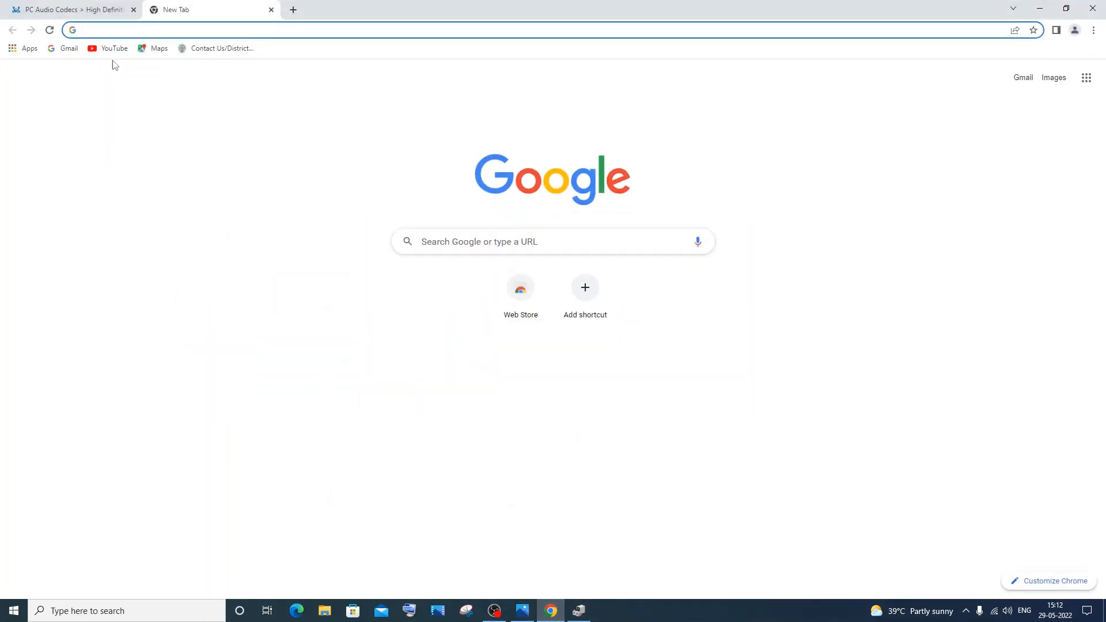
left_click(70, 9)
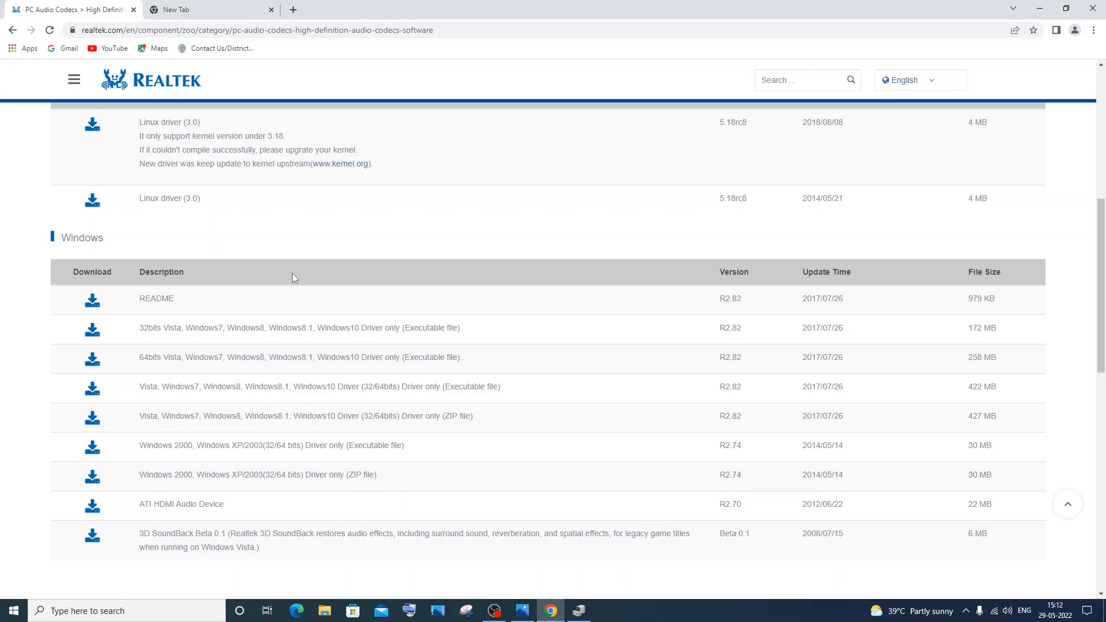
left_click(219, 7)
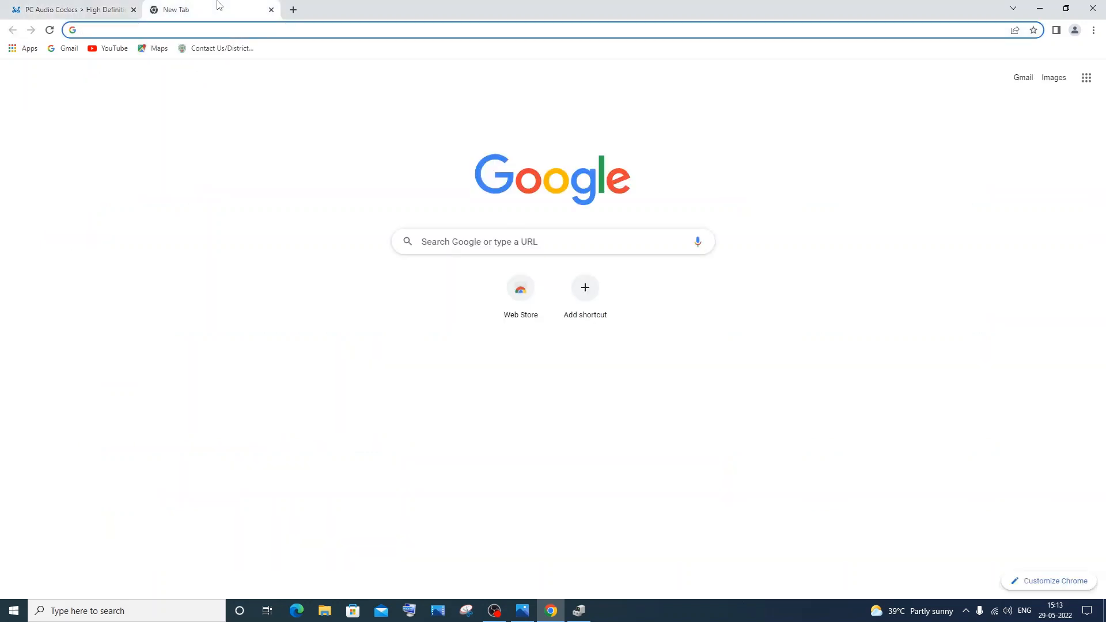
type("asus")
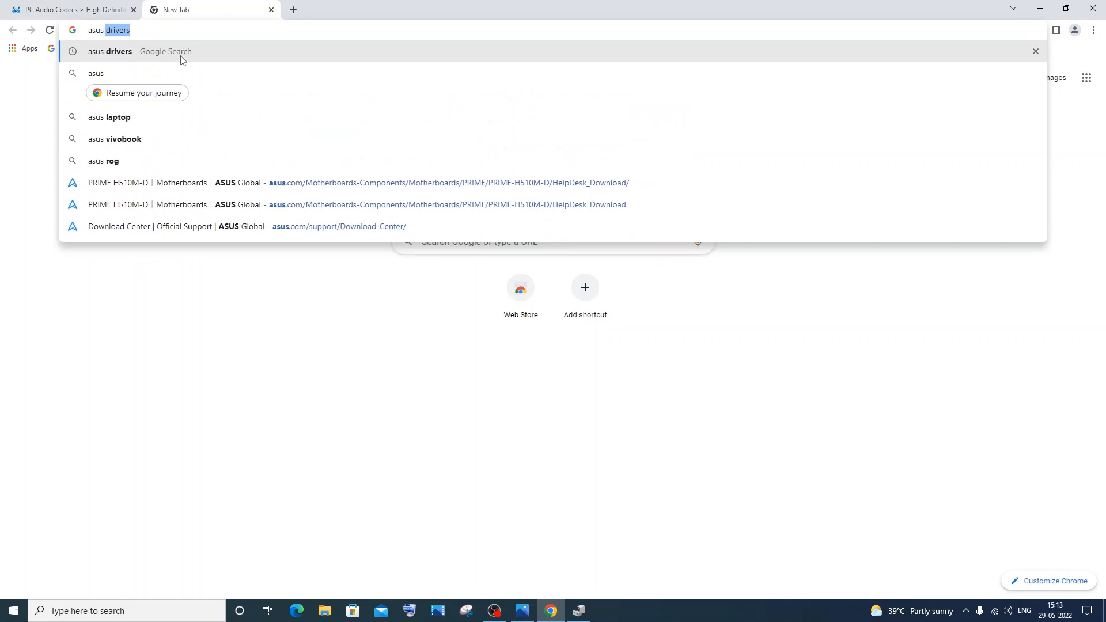
left_click(182, 52)
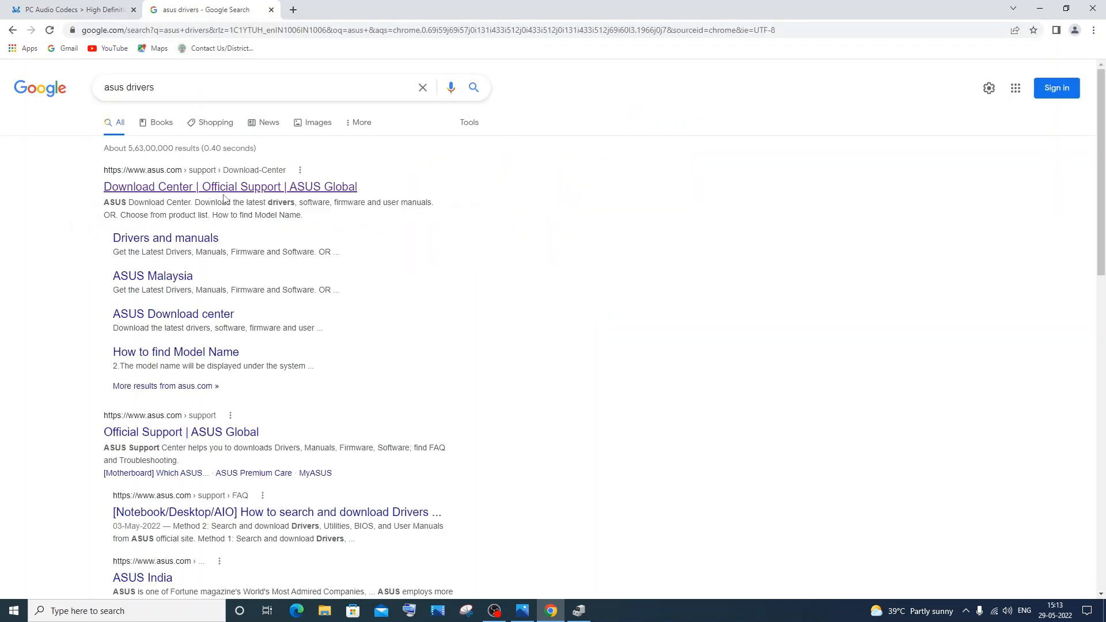
Step: Enter the ASUS Download Center and choose Motherboards as the product type
left_click(218, 188)
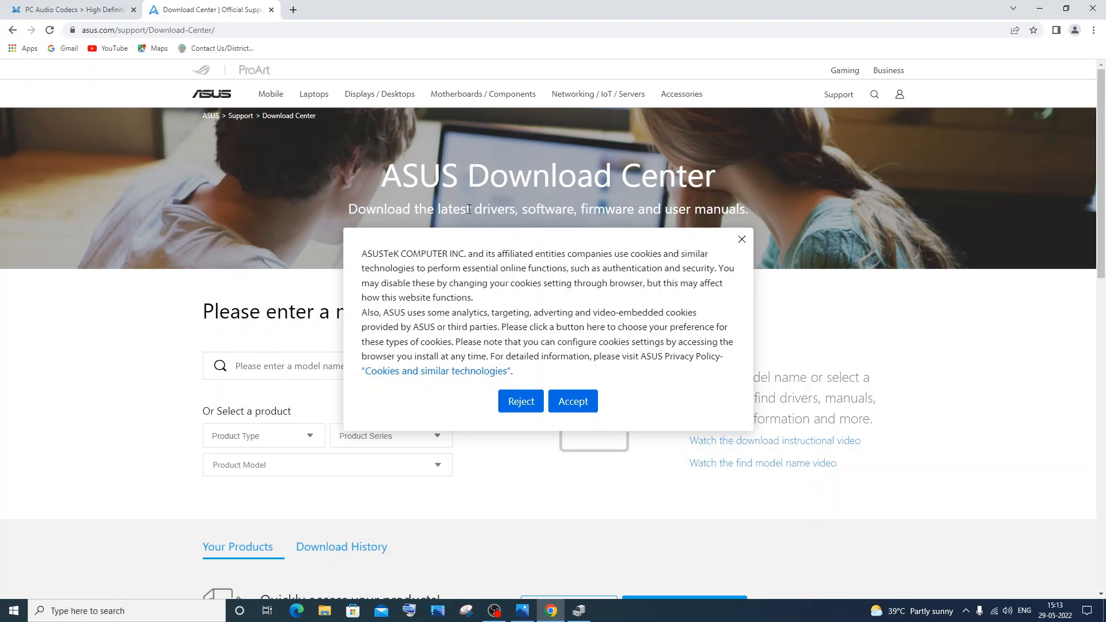
left_click(742, 239)
scroll(553, 346, "down", 3)
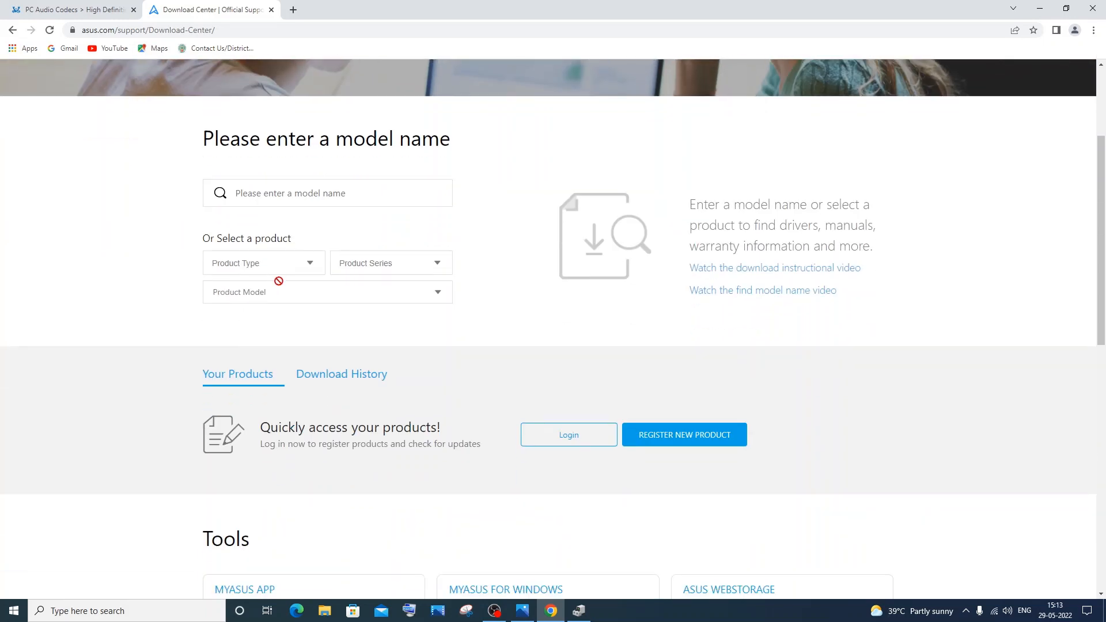
left_click(259, 435)
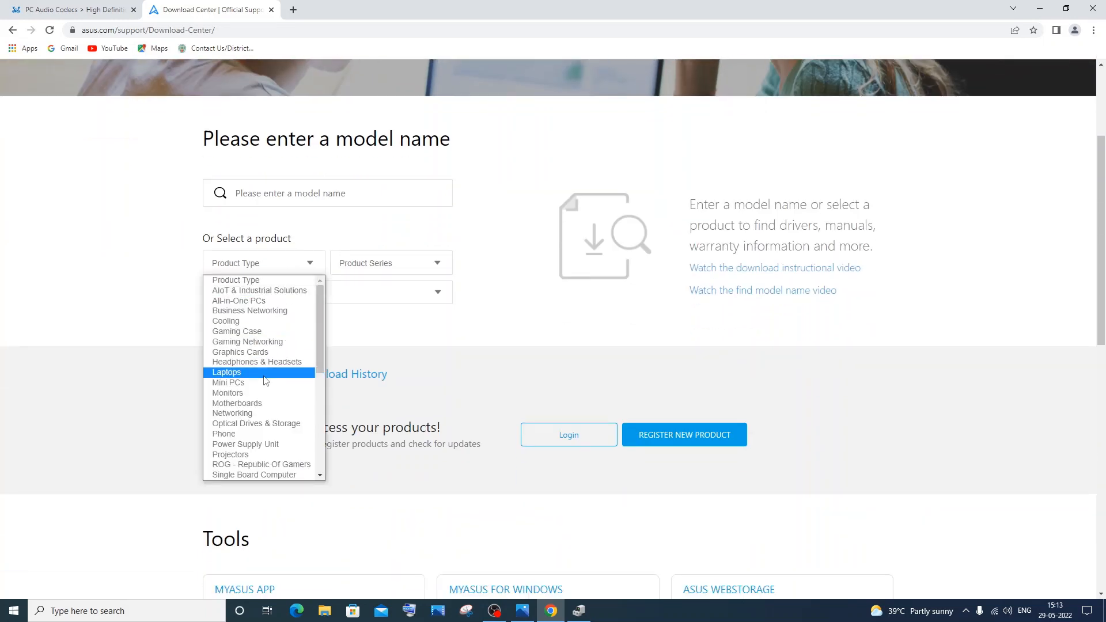
left_click(263, 404)
Step: Choose the ASUS Prime series and the PRIME A320M-A model
left_click(375, 264)
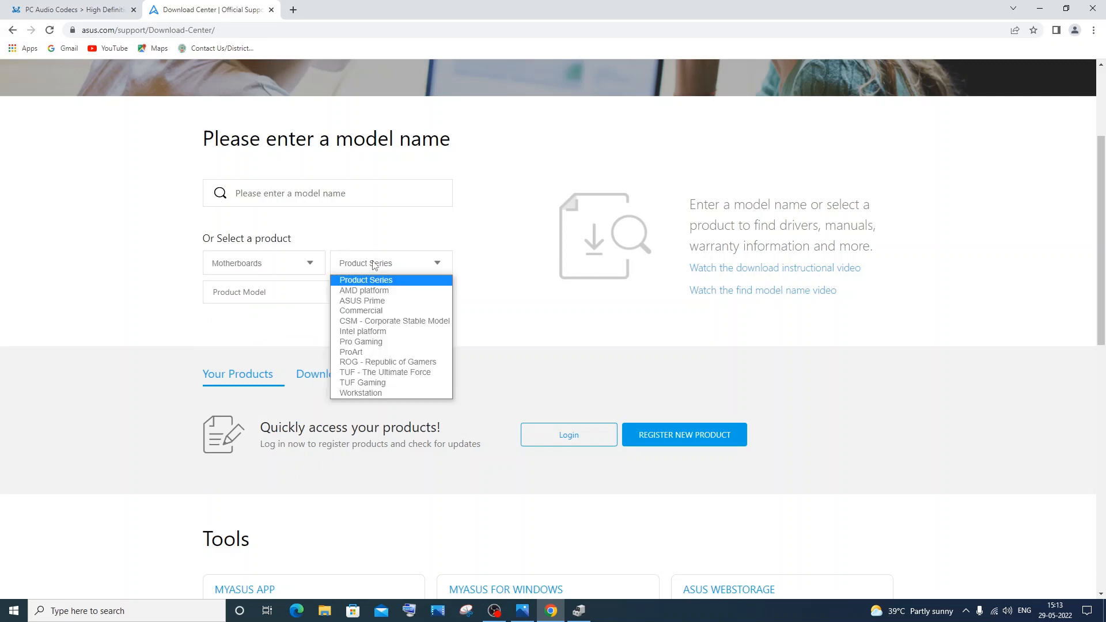
left_click(376, 302)
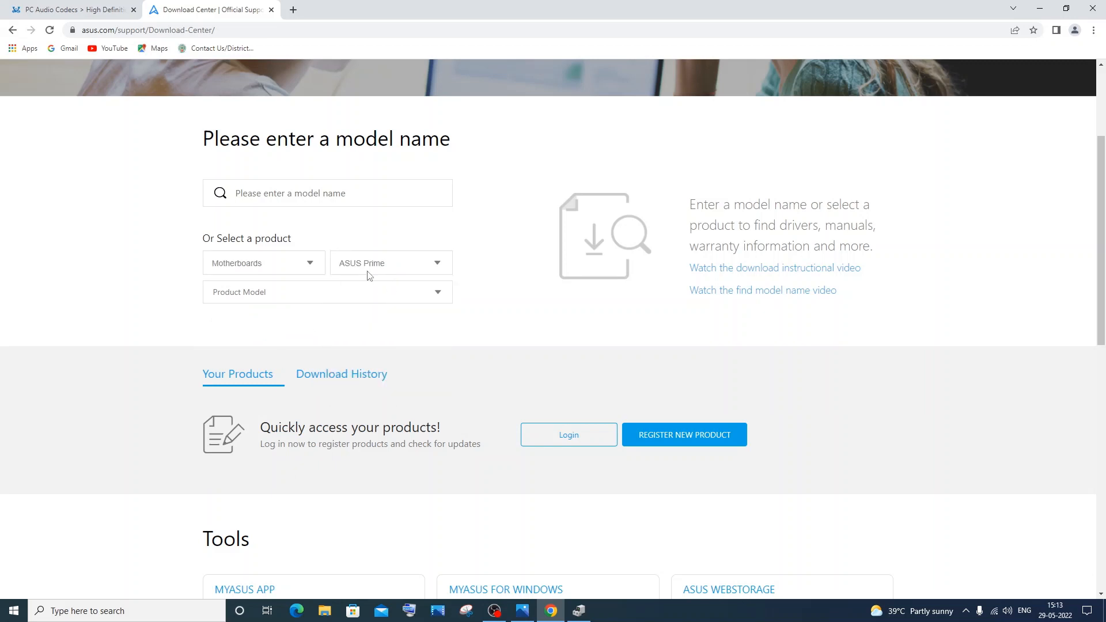
left_click(378, 292)
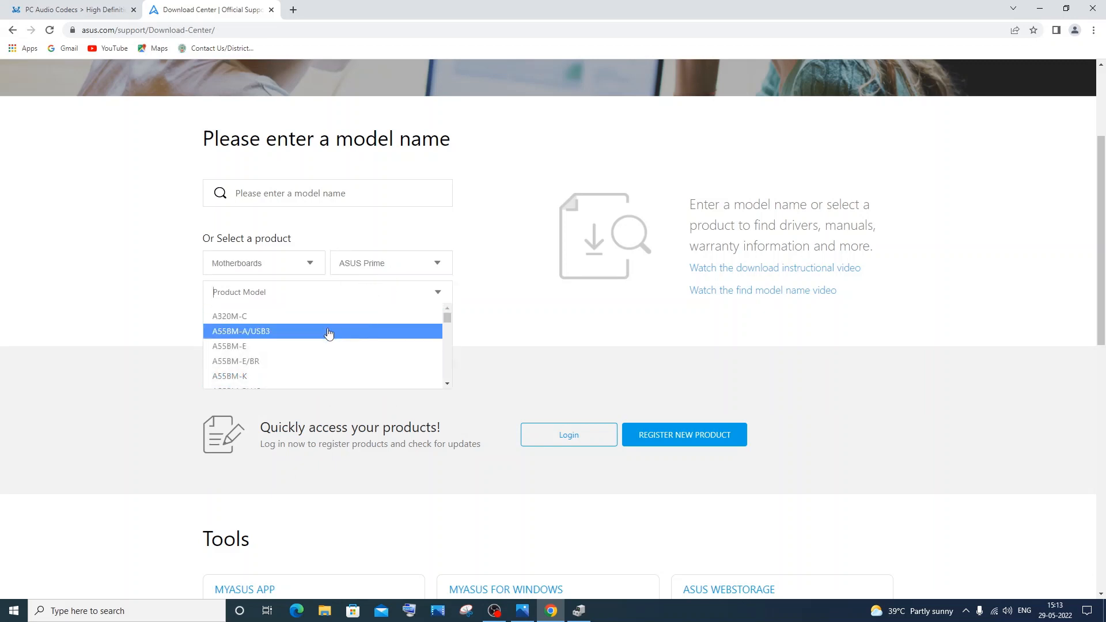
scroll(314, 335, "down", 2)
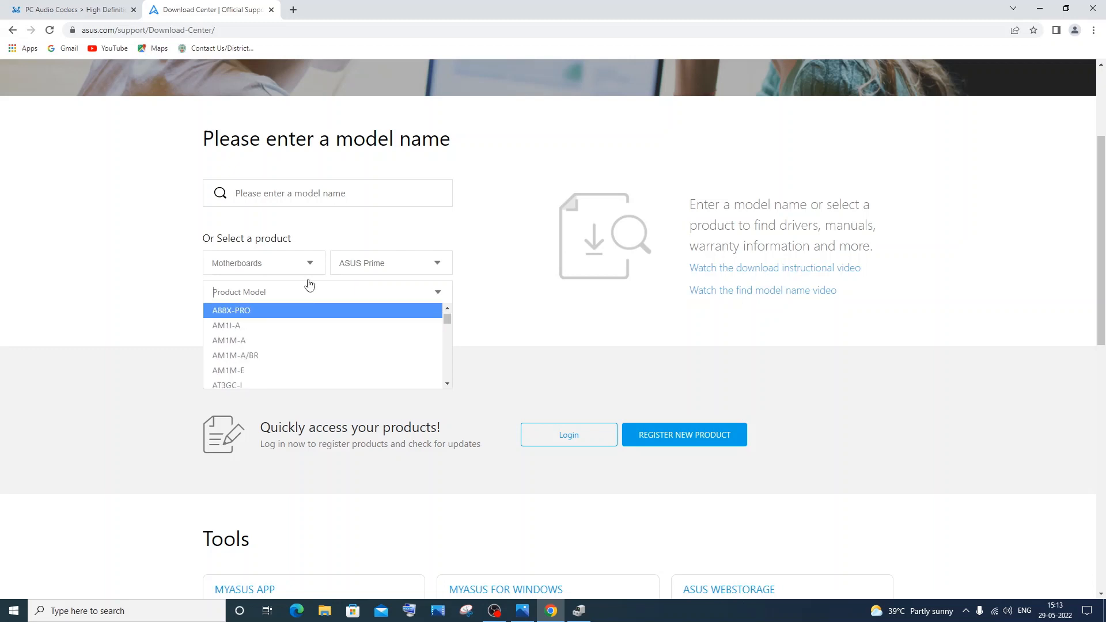
type("prime")
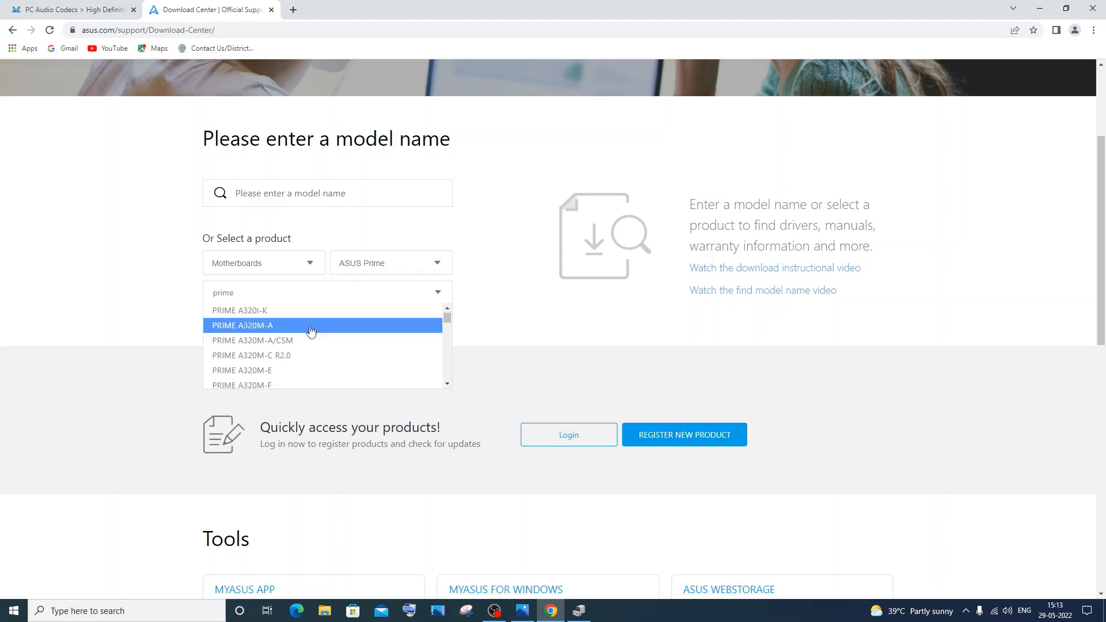
left_click(311, 325)
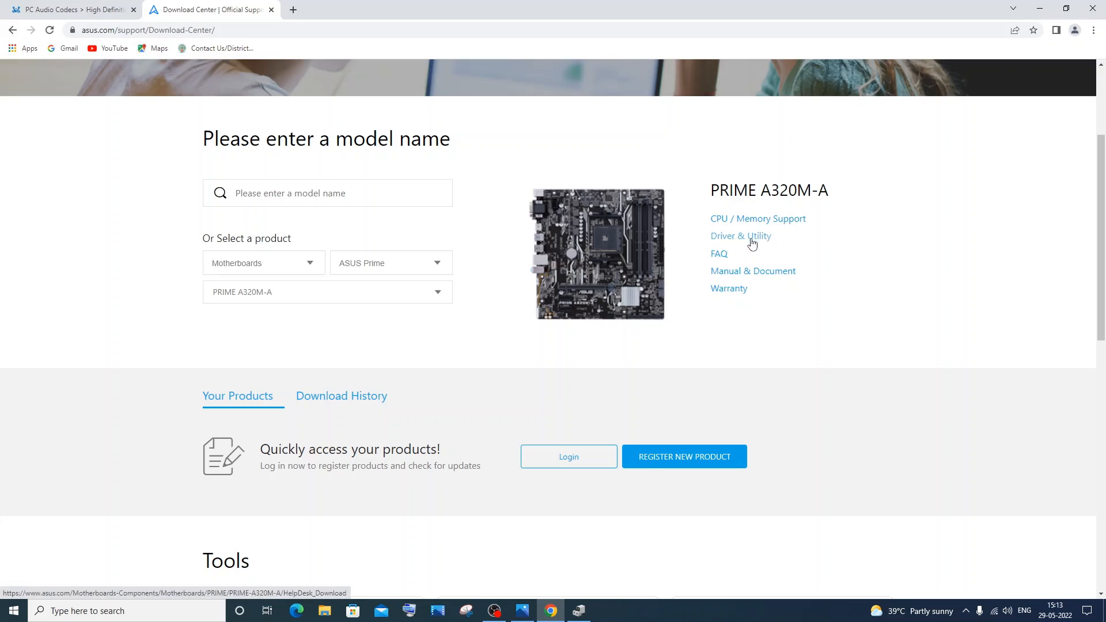
Step: Load the PRIME A320M-A Driver & Utility list for Windows 10 64-bit
left_click(751, 236)
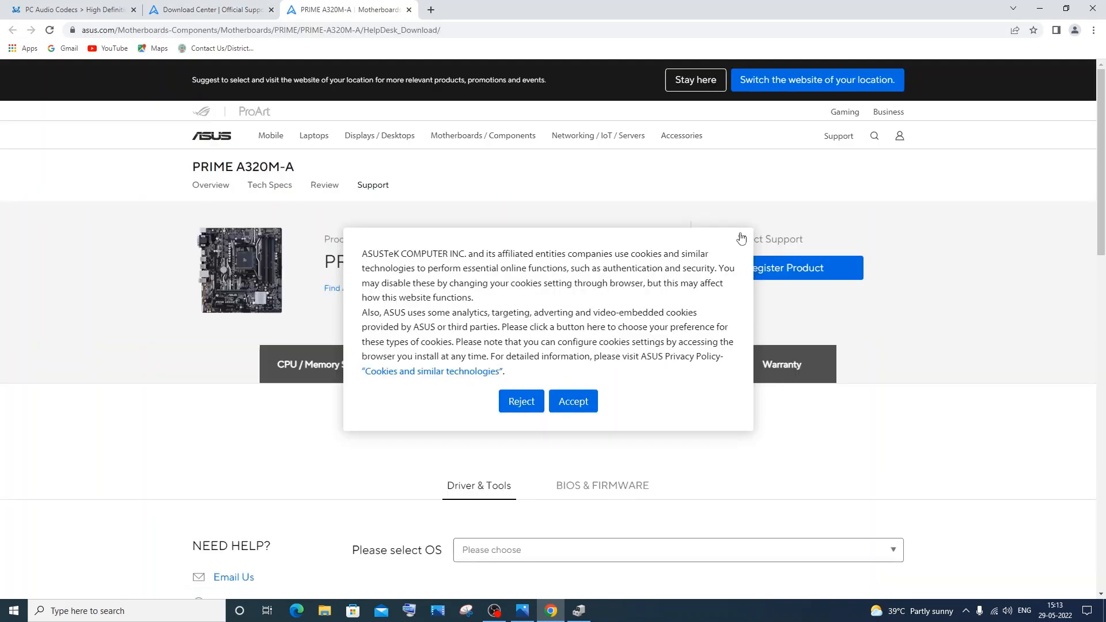
left_click(741, 239)
scroll(553, 346, "down", 3)
left_click(545, 325)
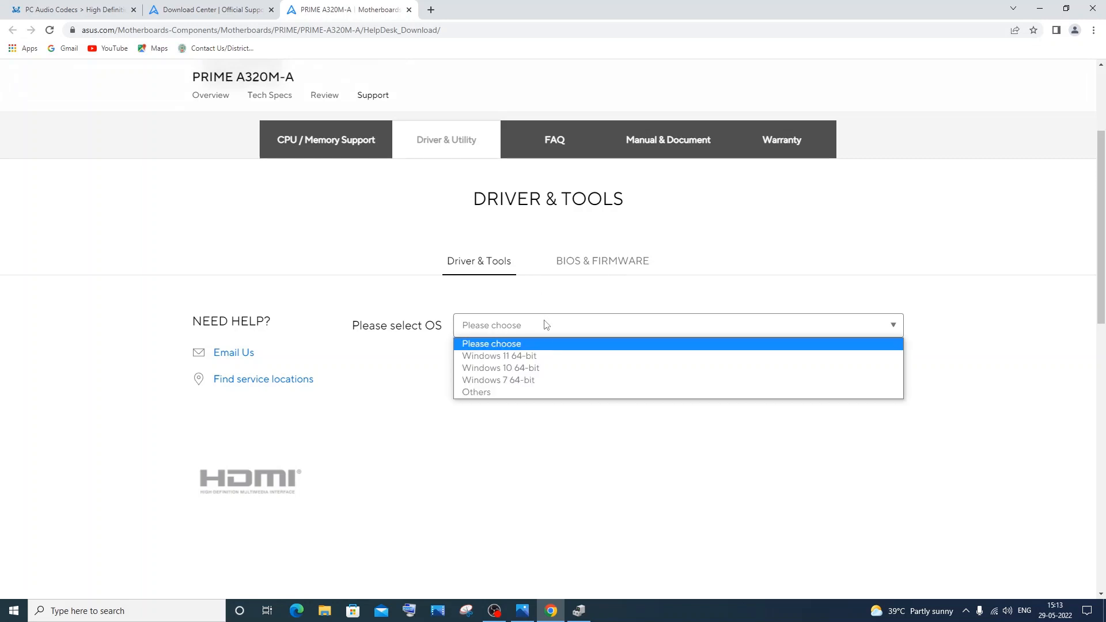
left_click(501, 368)
scroll(530, 360, "down", 3)
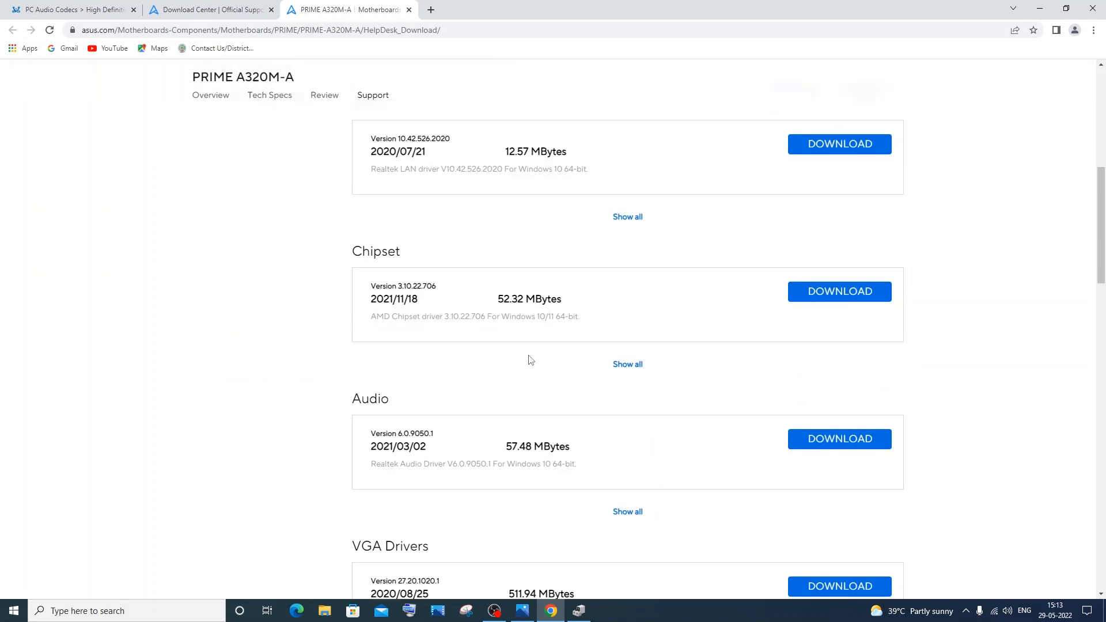
scroll(530, 360, "down", 1)
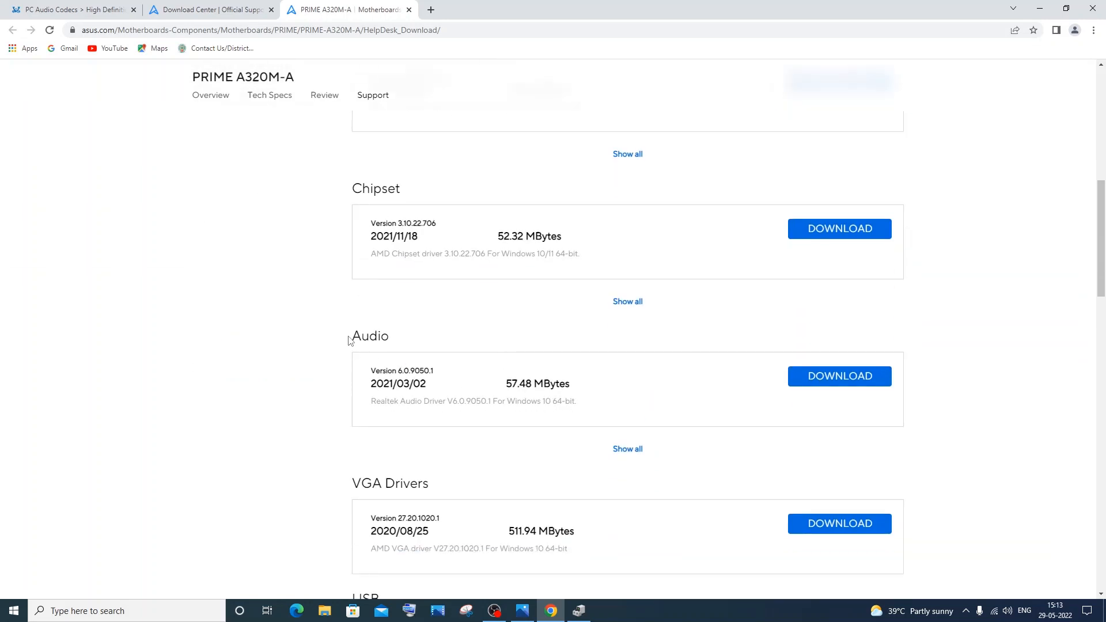
Step: Highlight the Audio heading and the Realtek Audio Driver V6.0.9050.1 description
left_click_drag(350, 338, 413, 338)
left_click_drag(368, 403, 570, 403)
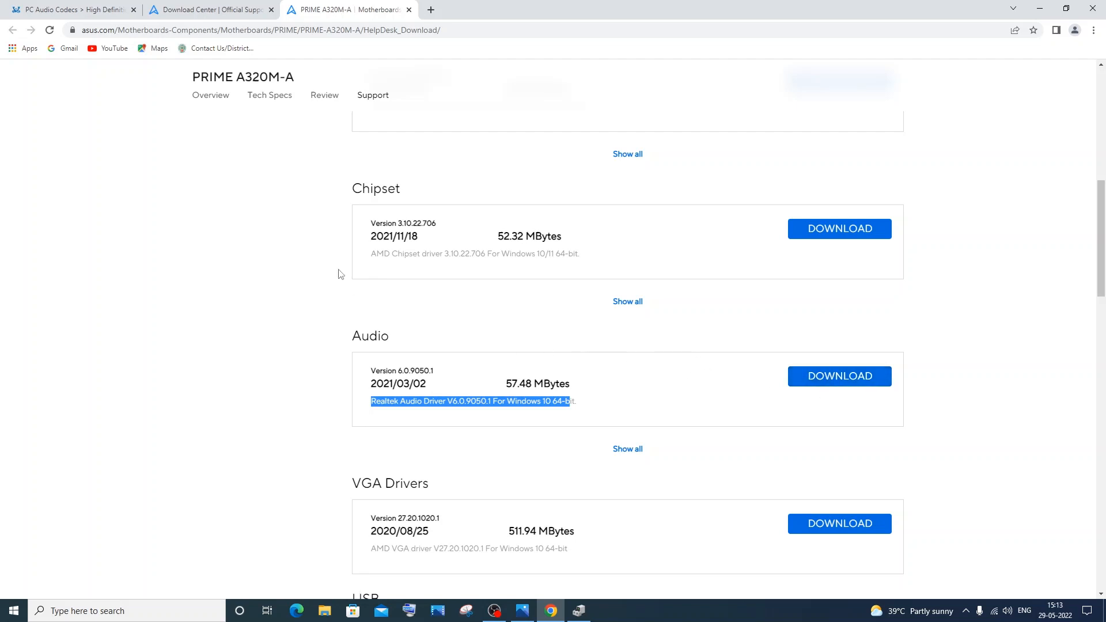
Step: Launch Realtek Audio Console from Windows search and view the Digital Output settings
left_click(181, 611)
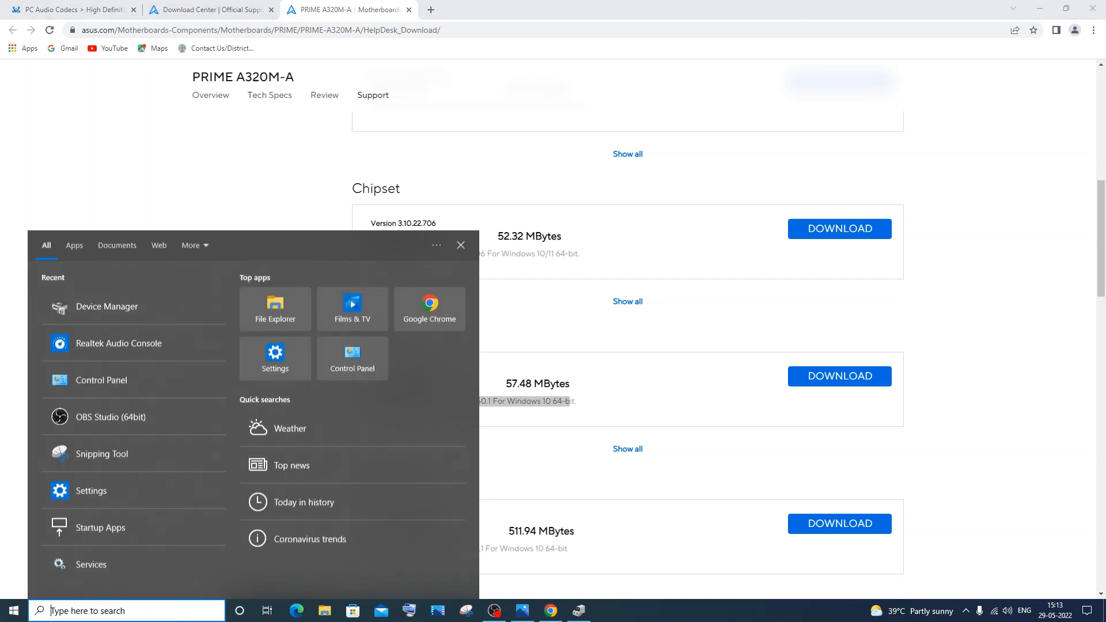
type("re")
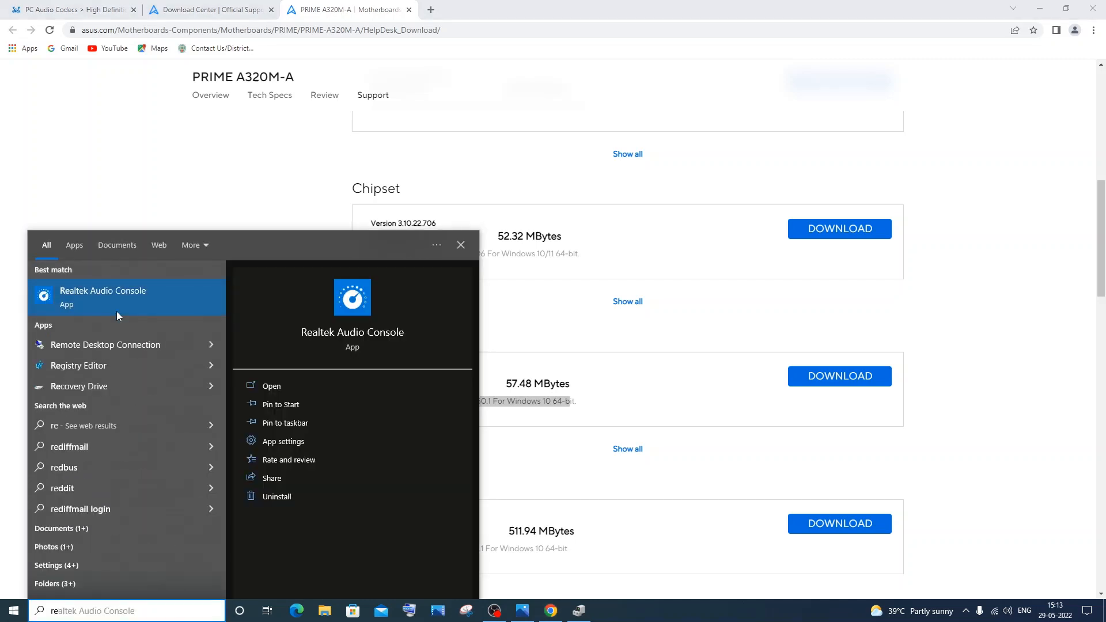
left_click(345, 385)
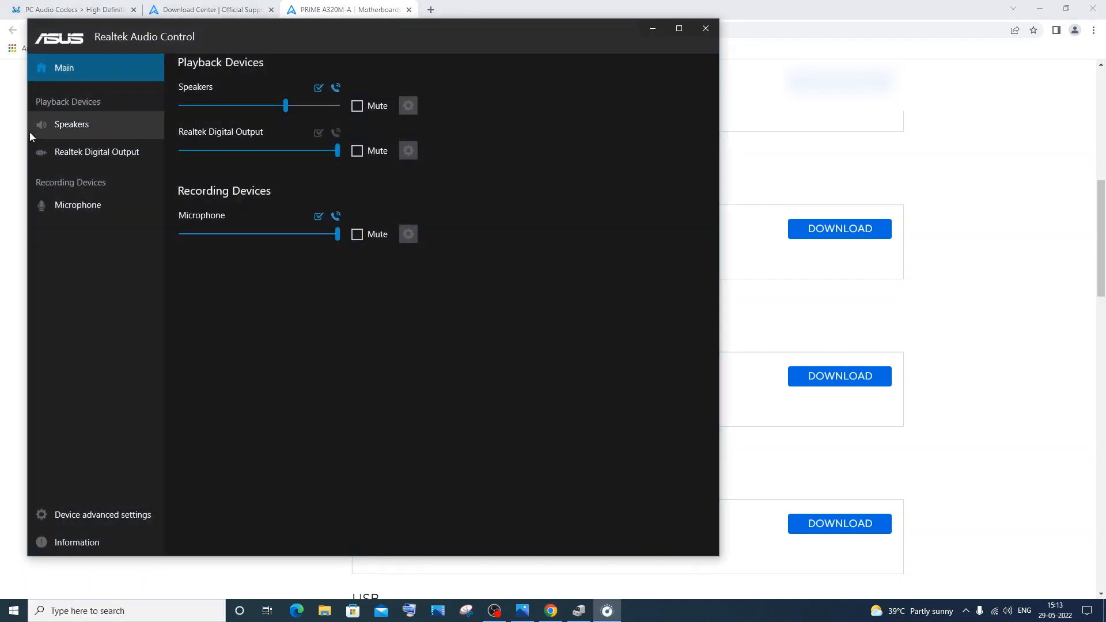
left_click(92, 206)
Step: Review the Speakers and Microphone pages, then minimize the console
left_click(104, 159)
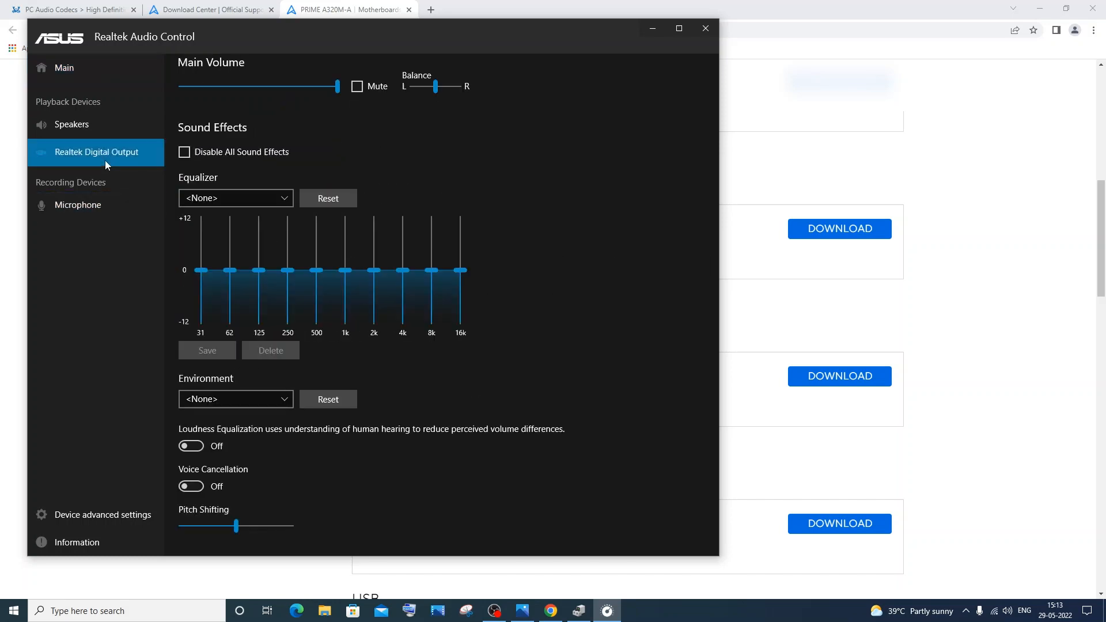
left_click(104, 128)
left_click(103, 204)
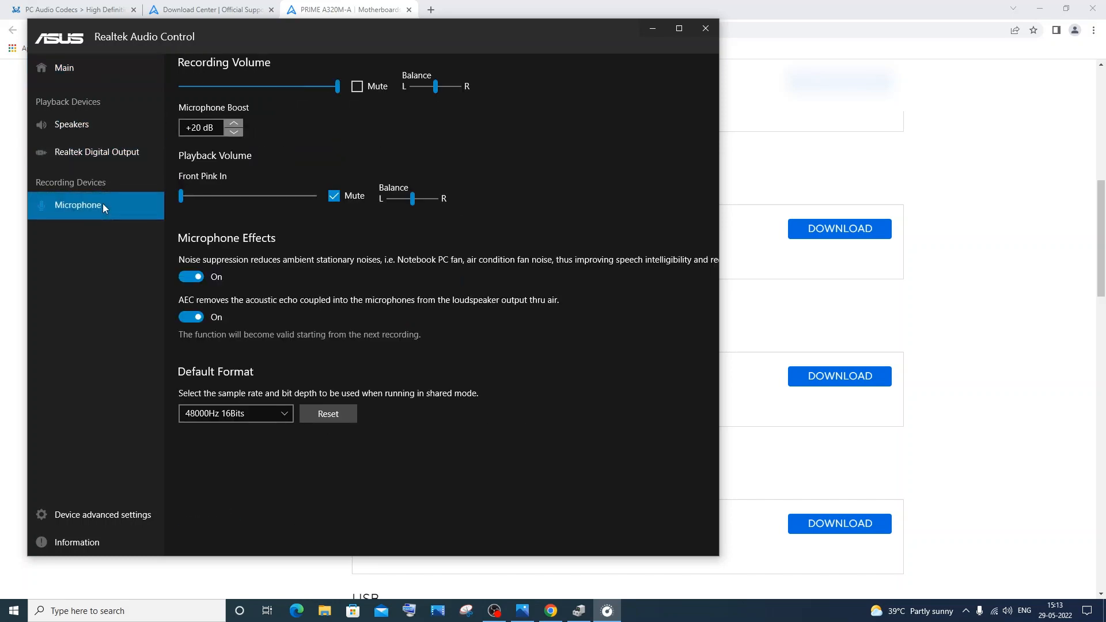
left_click(652, 29)
Step: Expand Audio inputs and outputs to list the Realtek microphone, digital output and speakers, then minimize Device Manager
left_click(578, 611)
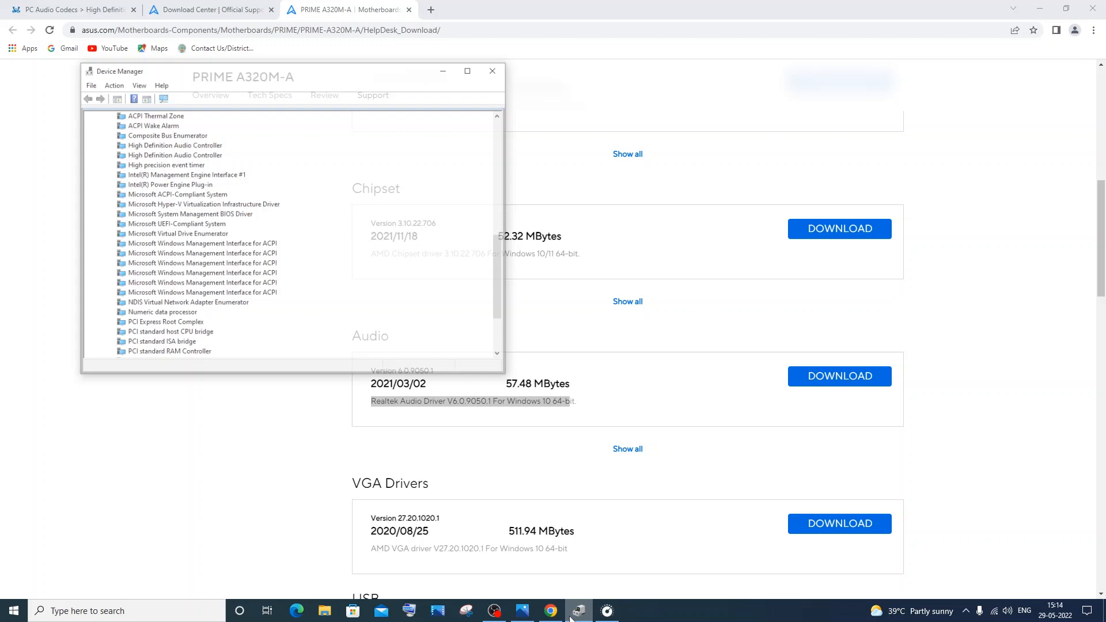
scroll(105, 225, "up", 3)
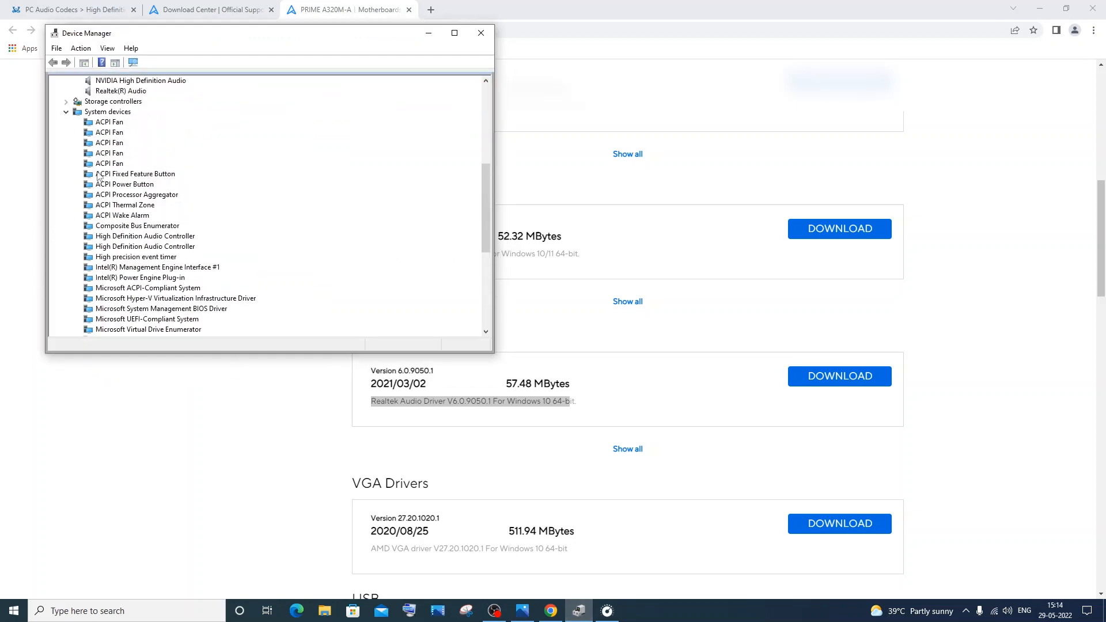
scroll(98, 176, "up", 5)
left_click(67, 90)
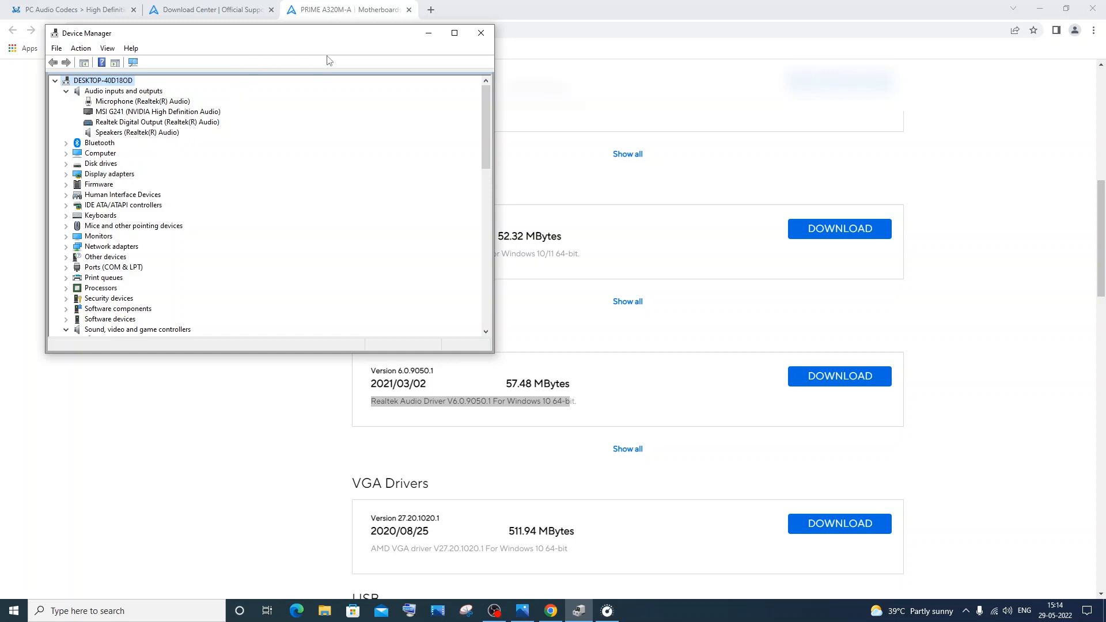
left_click(427, 36)
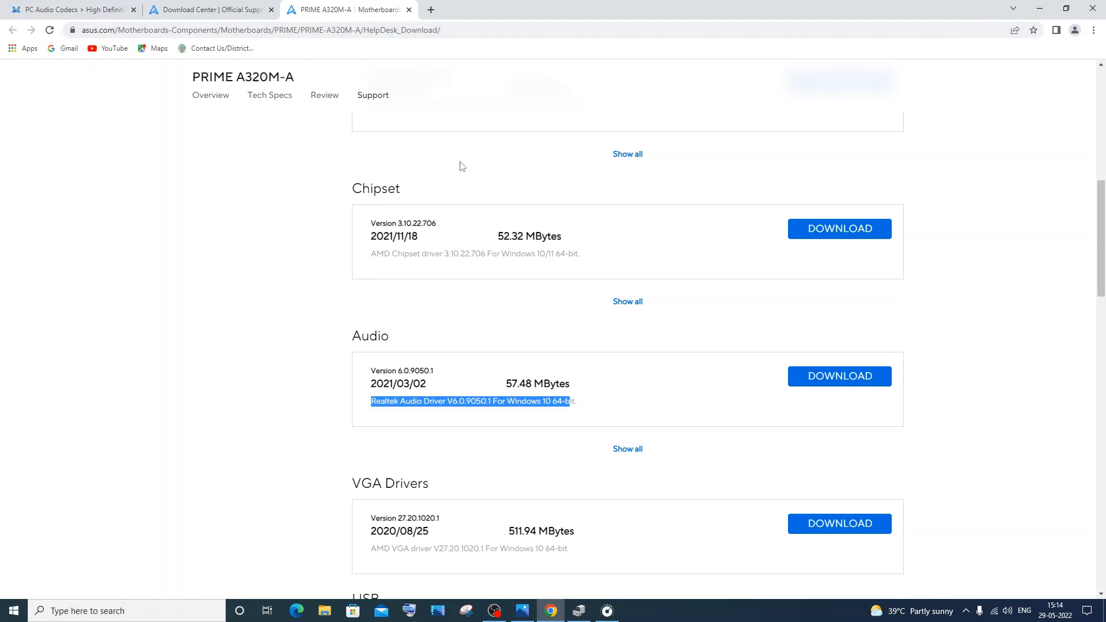
Step: Minimize Chrome to reveal the realtek.PNG install-failure screenshot in Photos
left_click(1037, 10)
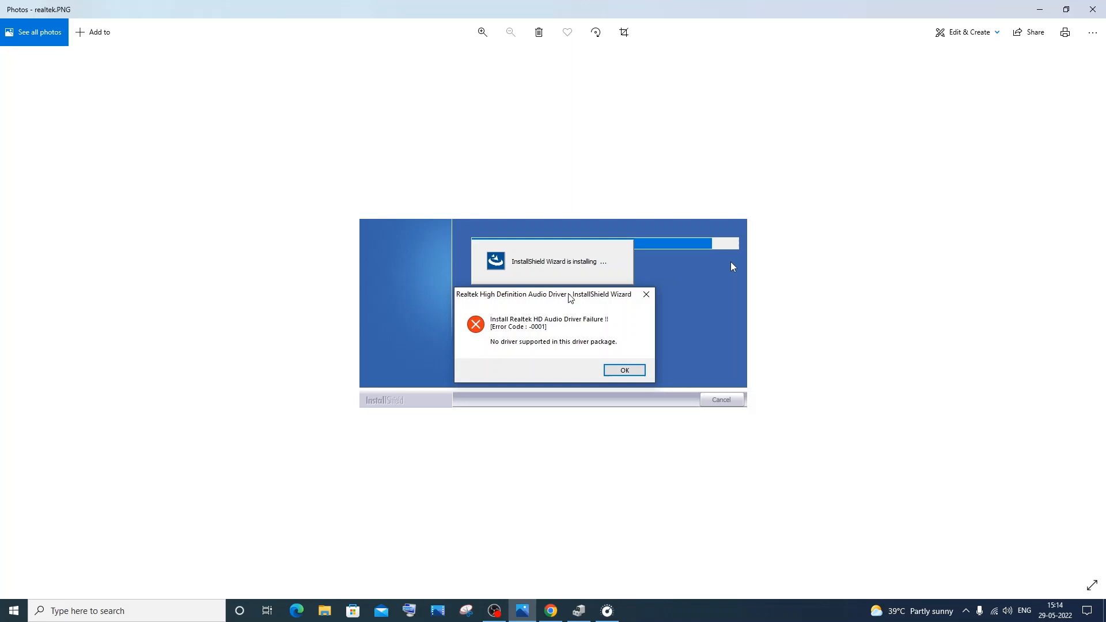